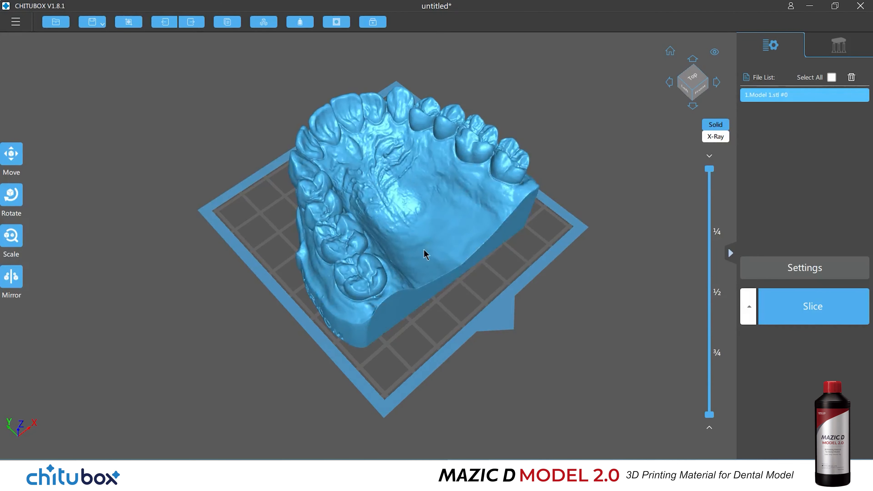
- Tilt the dental model about its X axis so the front teeth lift away from the build plate
mouse_move(407, 255)
mouse_down()
mouse_move(438, 273)
mouse_move(425, 277)
mouse_move(418, 268)
mouse_up()
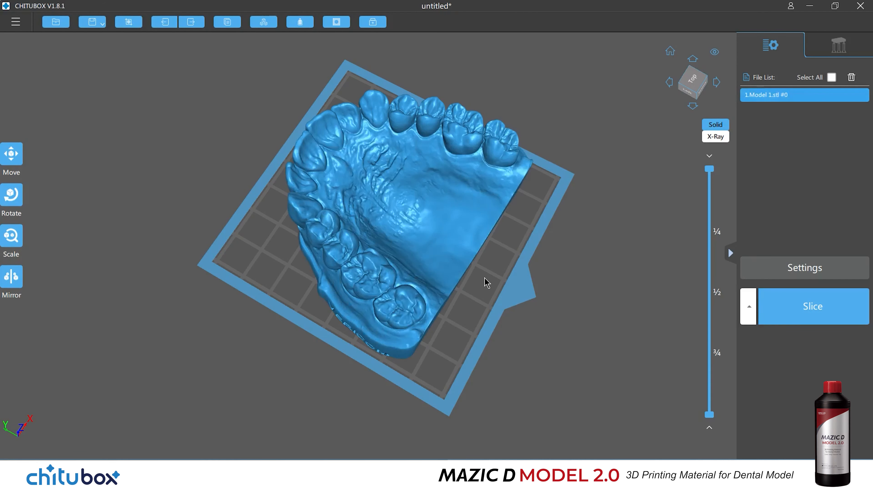
drag(476, 284, 403, 227)
key(r)
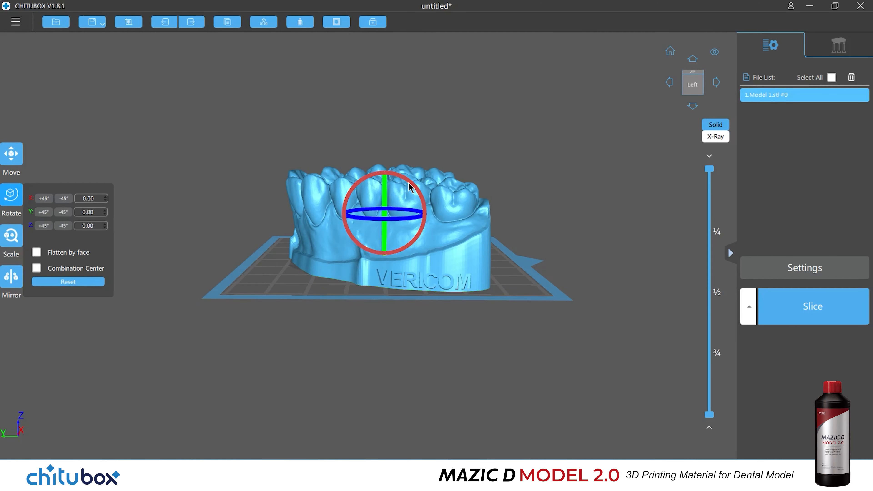
drag(415, 186, 421, 191)
drag(551, 240, 478, 263)
right_drag(478, 262, 485, 262)
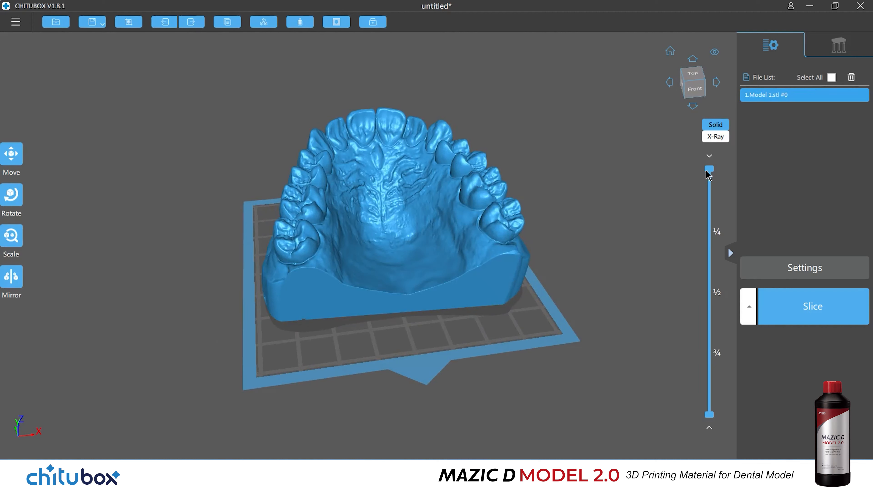
- Set the model's X rotation to 25° while checking cross-sections of its lower layers, and restore the full layer view
drag(709, 170, 726, 373)
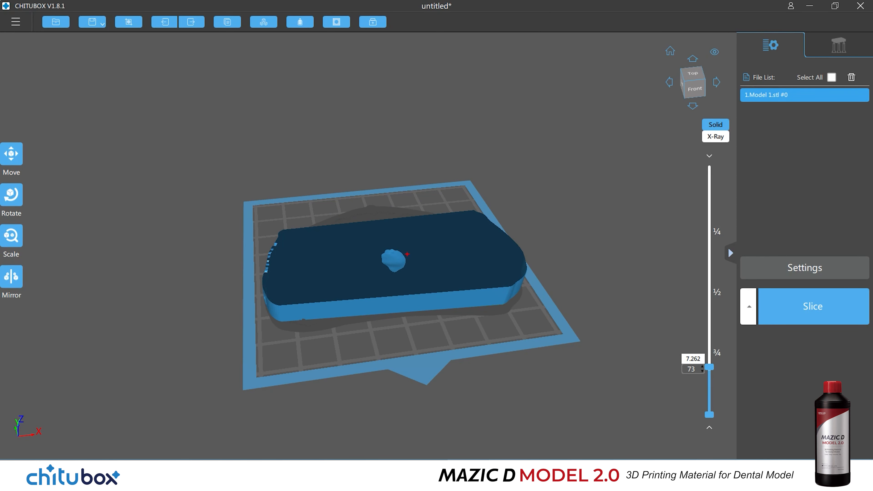
drag(419, 231, 316, 316)
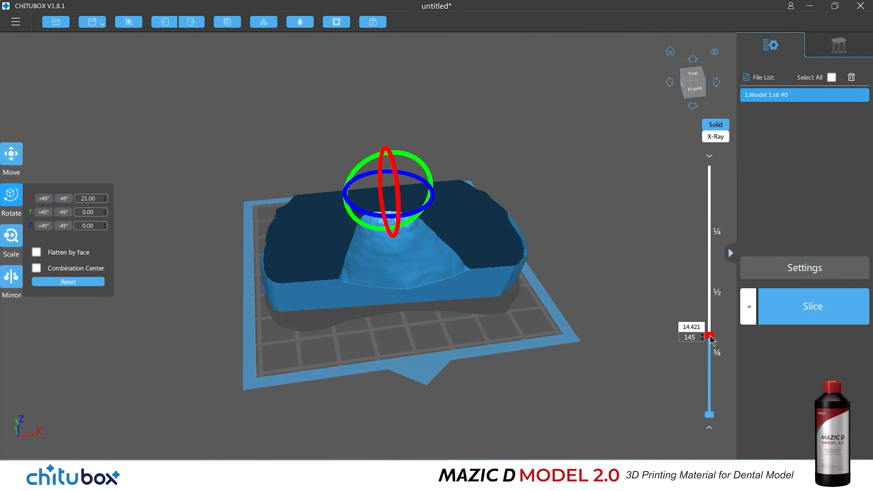
drag(709, 335, 713, 369)
drag(382, 181, 397, 183)
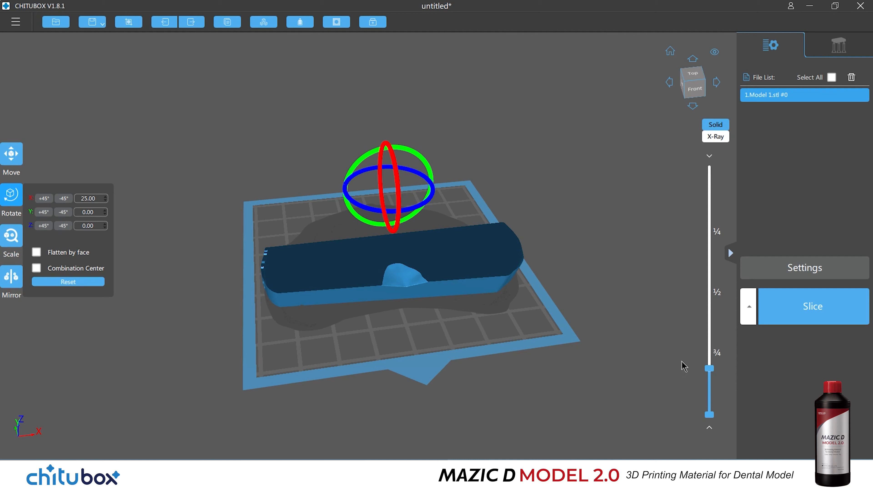
drag(707, 369, 707, 165)
drag(713, 195, 684, 155)
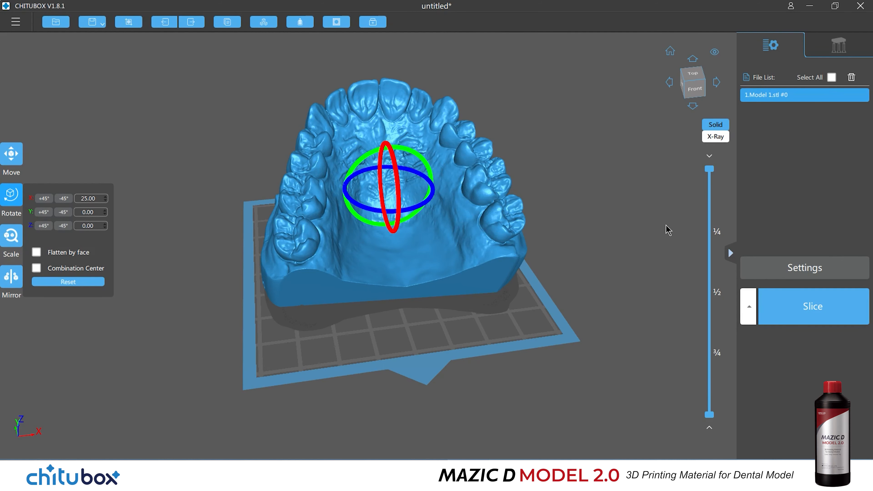
click(652, 237)
- Hollow the model on the inner side with a 2 mm wall, 100% precision and no infill structure
right_drag(585, 248, 625, 241)
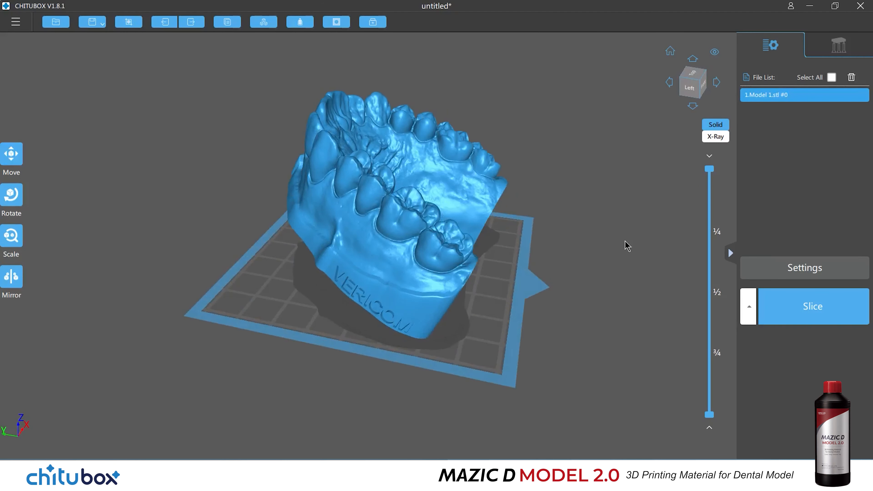
click(310, 27)
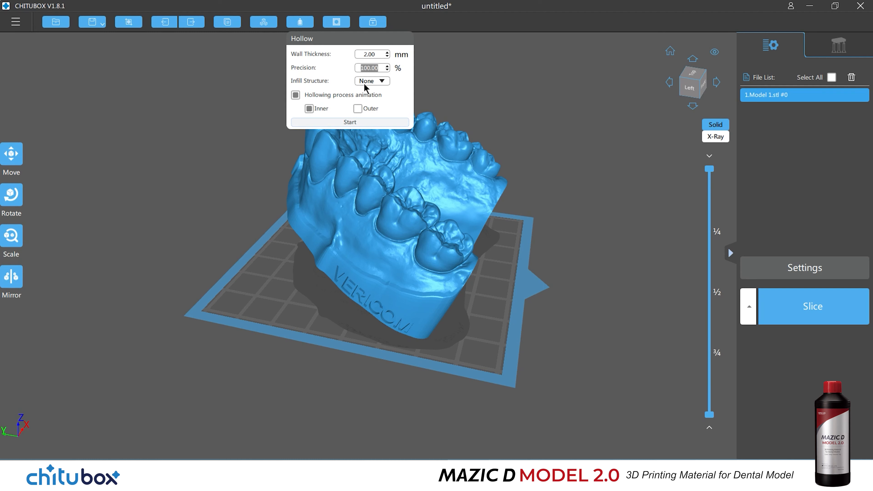
click(373, 81)
click(377, 82)
click(381, 82)
click(384, 85)
click(377, 81)
click(384, 84)
click(376, 82)
click(386, 90)
click(323, 123)
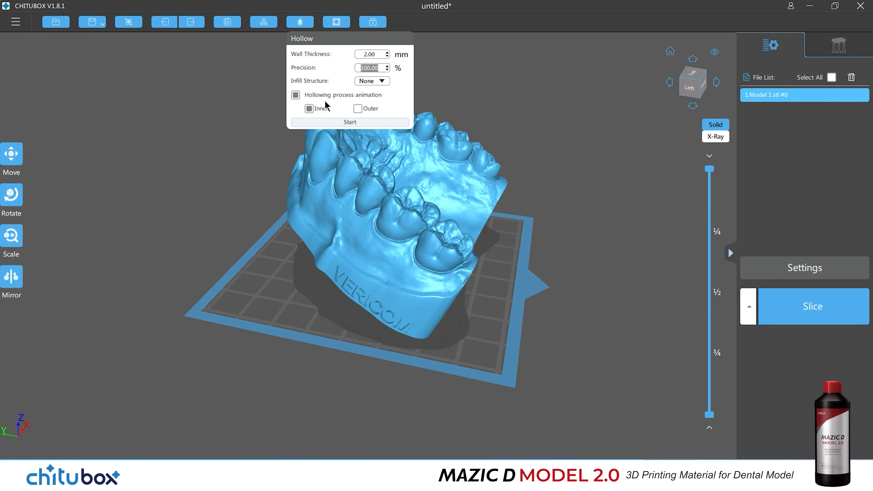
- Set up Dig Hole for the model's flat back side with a circle shape, 5 mm size and 10 mm depth
click(336, 23)
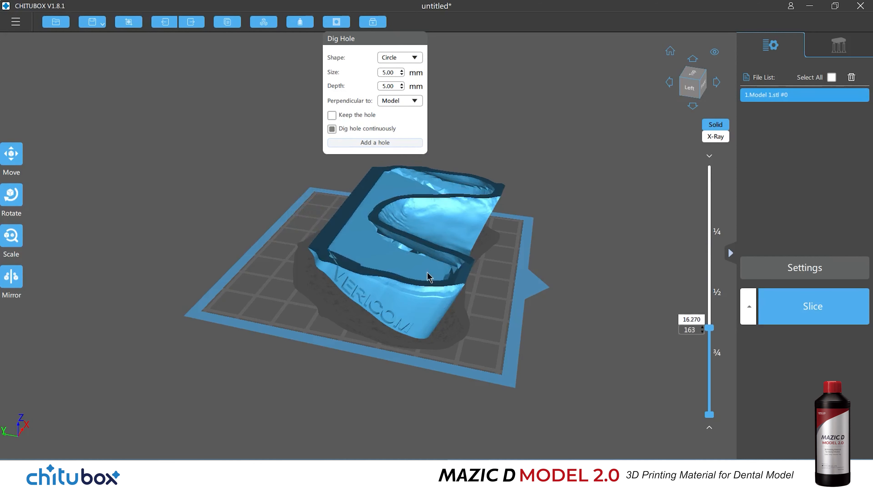
click(341, 28)
drag(575, 283, 550, 240)
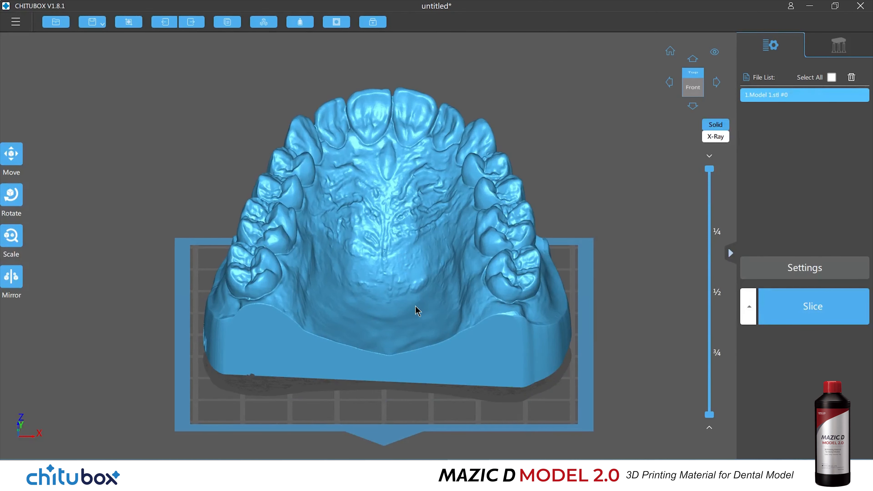
drag(417, 311, 429, 324)
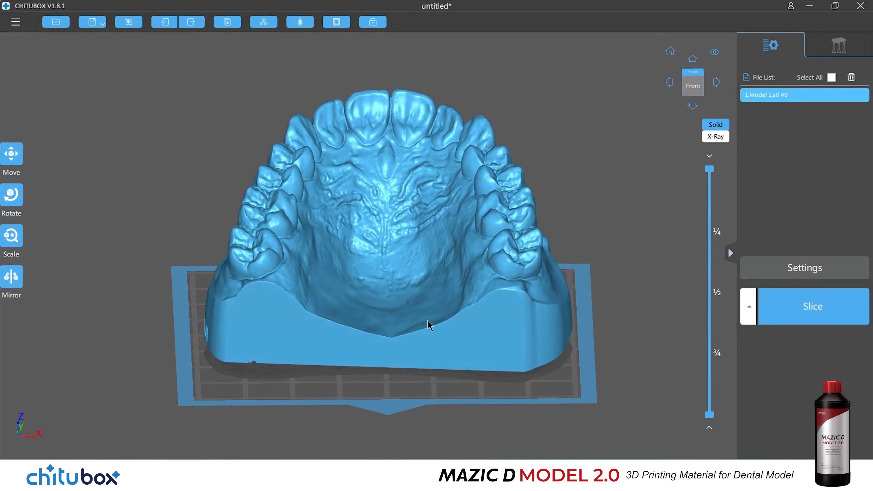
mouse_move(709, 170)
mouse_down()
mouse_move(709, 316)
mouse_move(709, 169)
mouse_up()
middle_drag(377, 348, 374, 330)
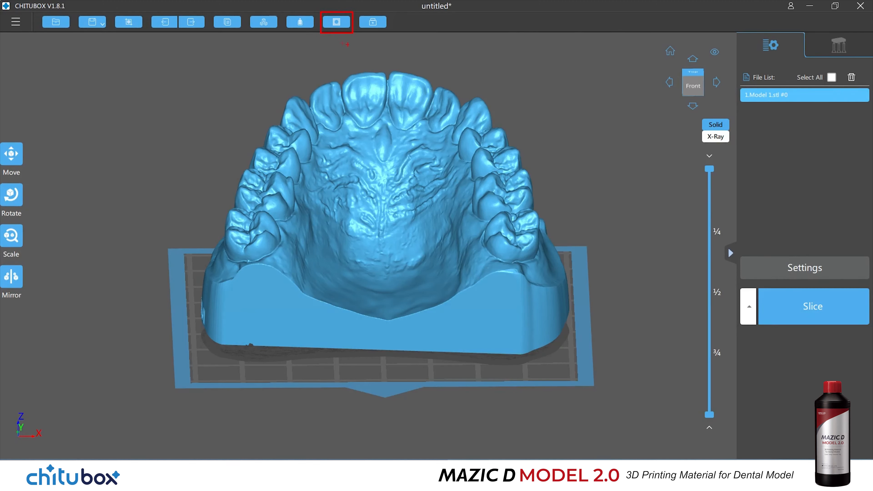
click(337, 22)
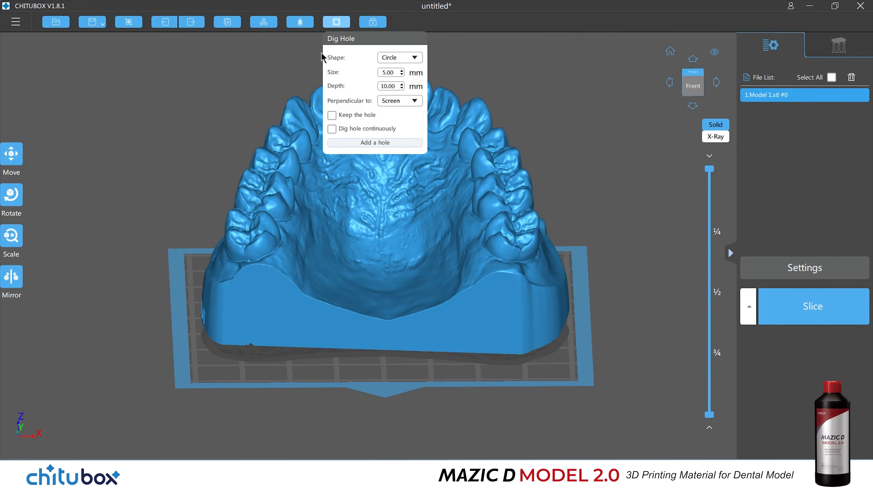
click(397, 57)
click(405, 59)
click(406, 59)
click(403, 72)
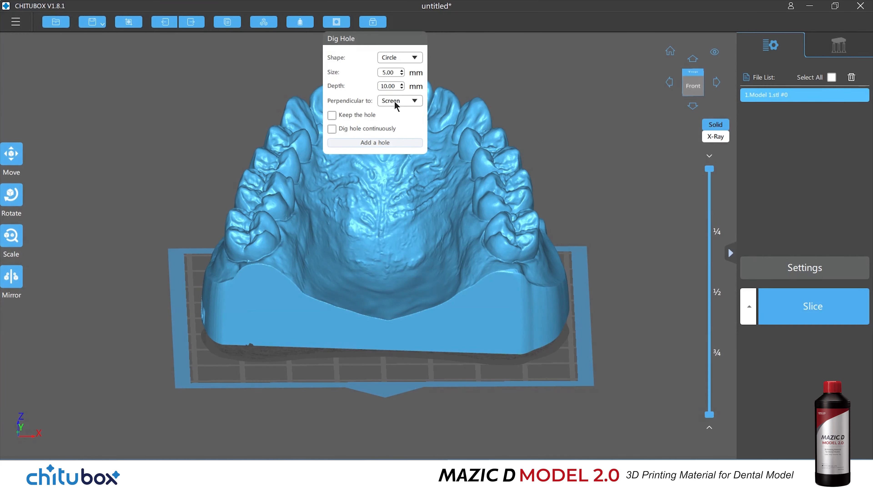
- Try the hole direction perpendicular to the model and preview a hole on the flat back face
click(395, 101)
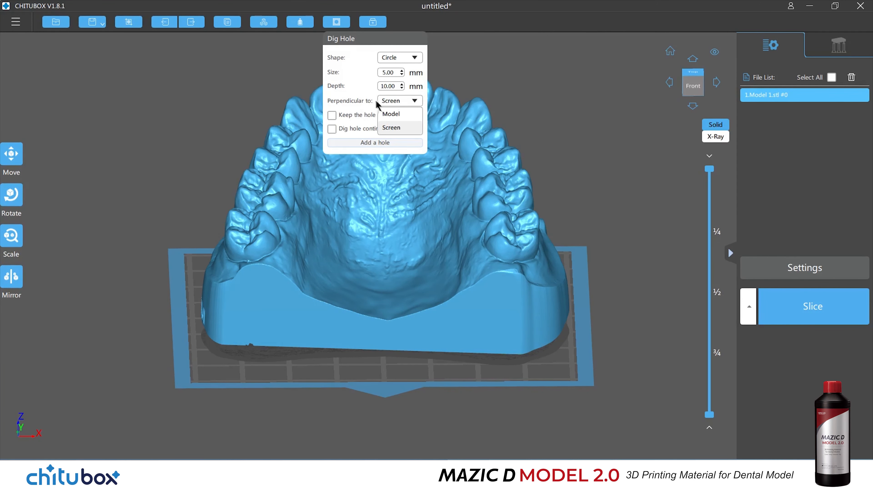
click(391, 114)
click(399, 103)
click(403, 128)
click(400, 103)
click(392, 114)
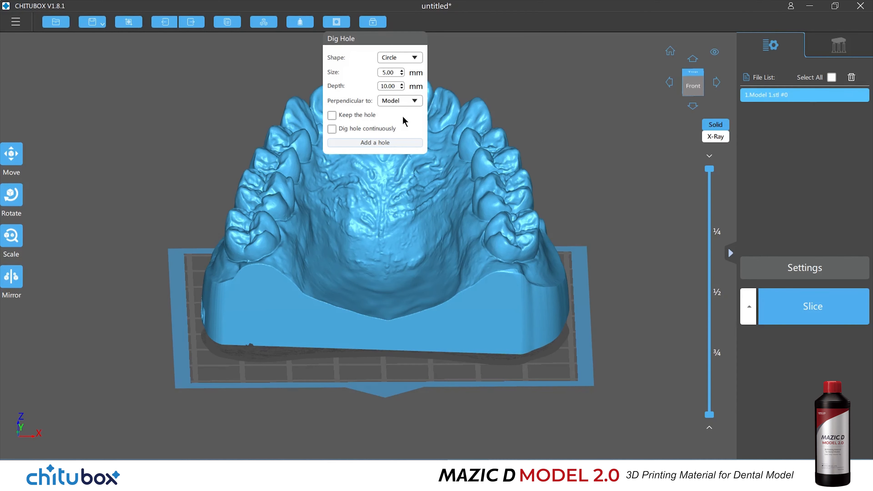
click(374, 143)
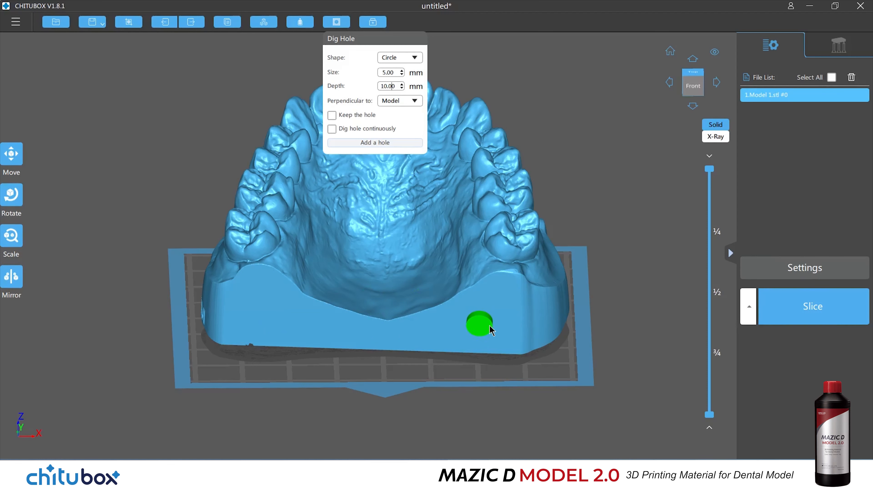
right_drag(274, 319, 275, 306)
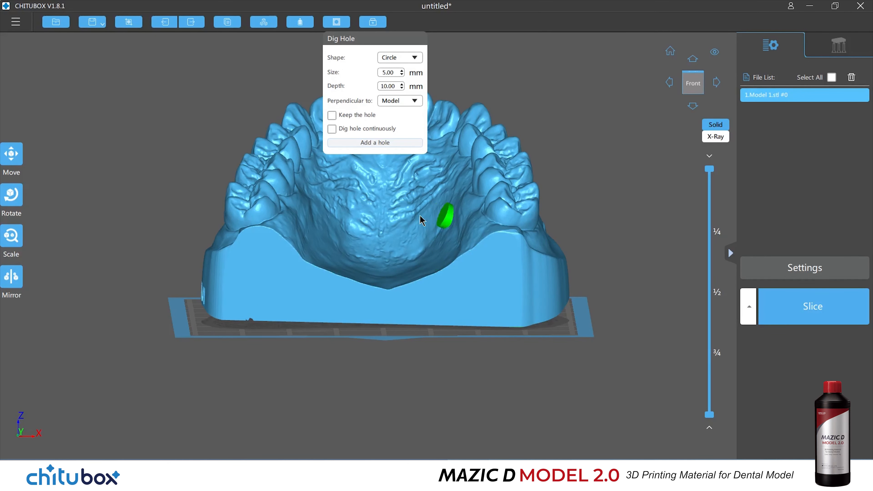
- Make the holes perpendicular to the screen and preview the placement along the lower edge of the back face
click(405, 108)
click(399, 128)
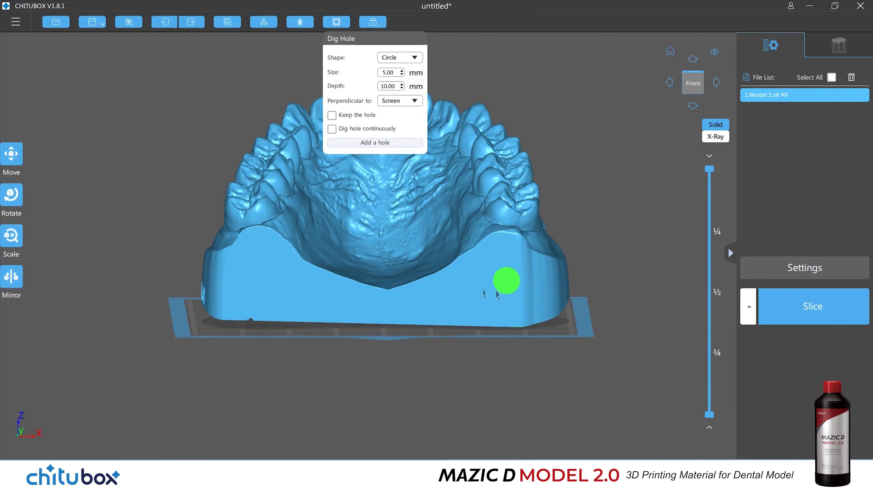
right_drag(427, 280, 384, 229)
scroll(389, 230, up, 4)
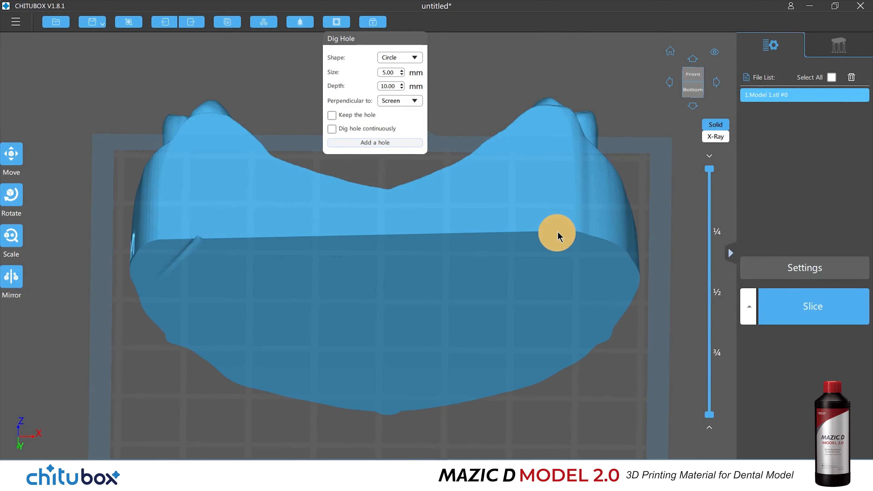
click(409, 105)
click(400, 130)
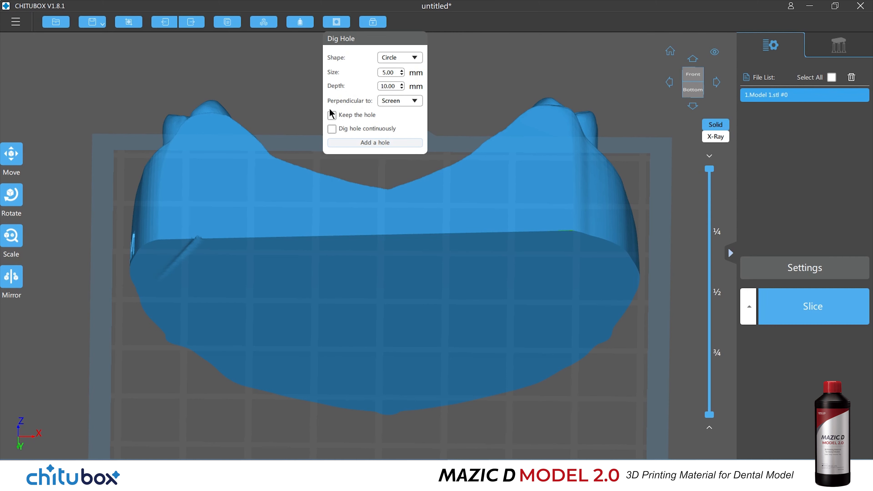
- Enable continuous digging and dig four holes spaced along the lower edge of the model's flat back face
click(332, 129)
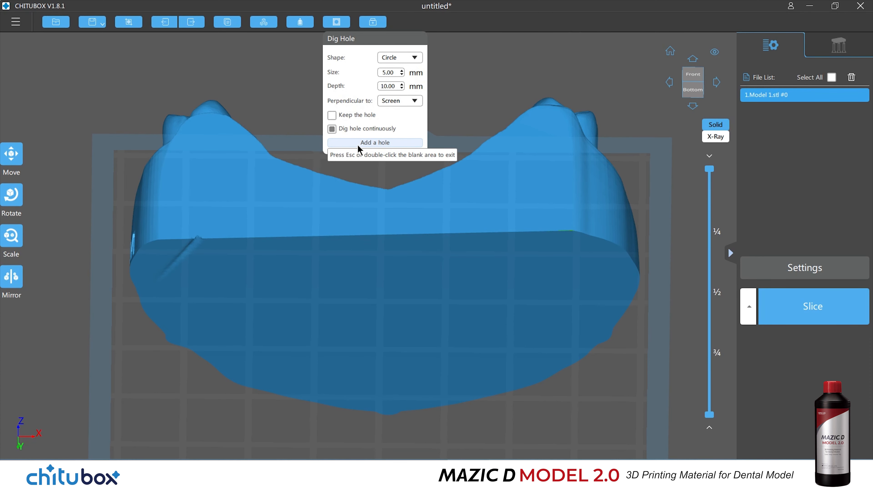
click(358, 143)
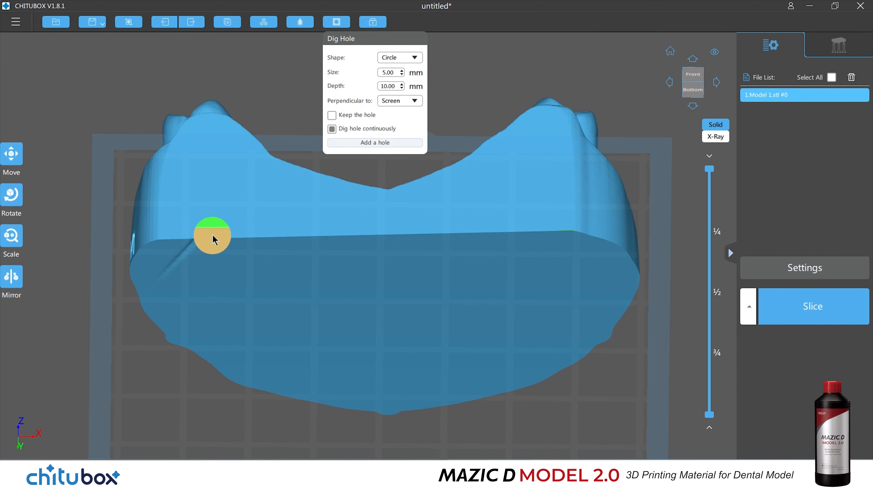
click(209, 237)
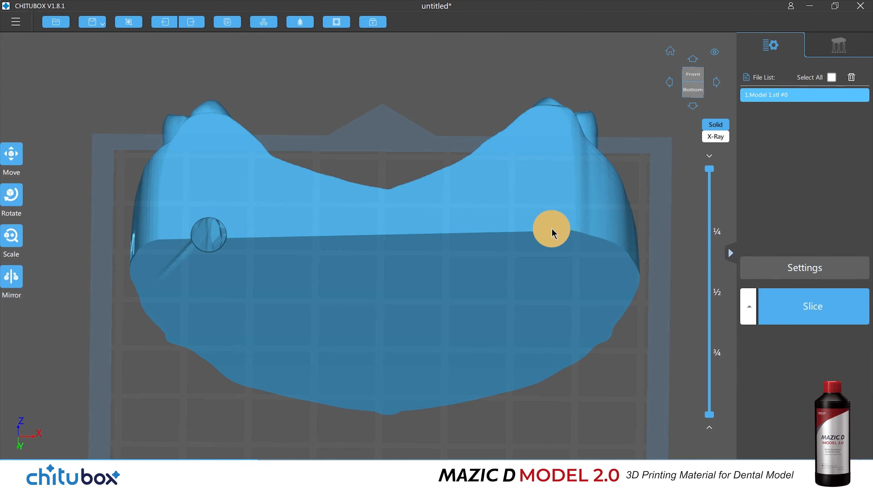
click(552, 233)
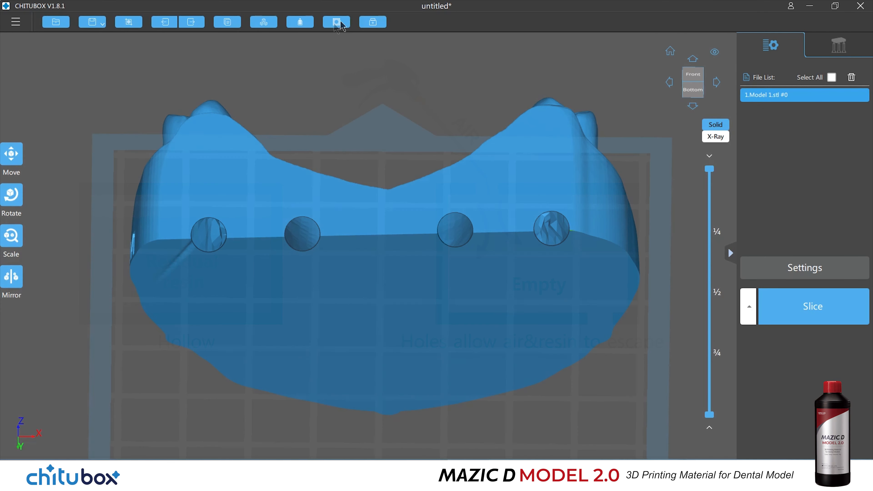
- Turn off continuous digging in the Dig Hole settings and leave the tool
click(337, 23)
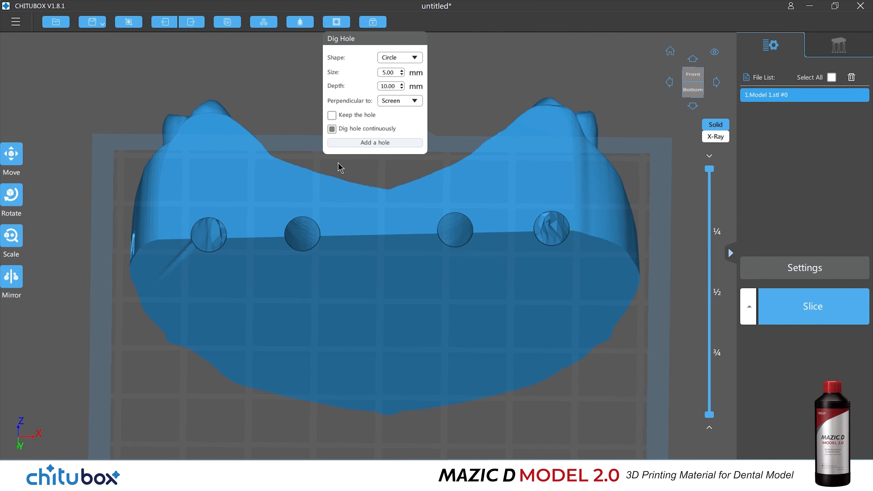
click(332, 129)
click(384, 144)
click(343, 22)
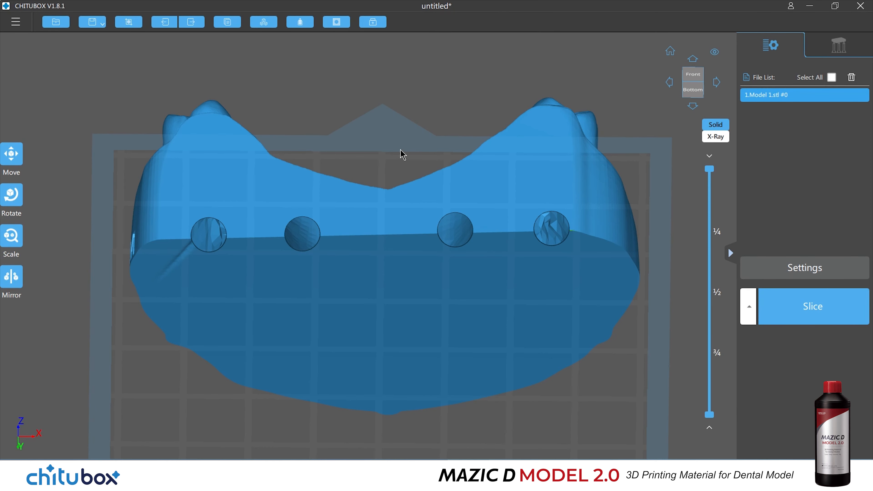
- Inspect the four holes along the lower edge of the back face from several angles
right_drag(424, 111, 417, 159)
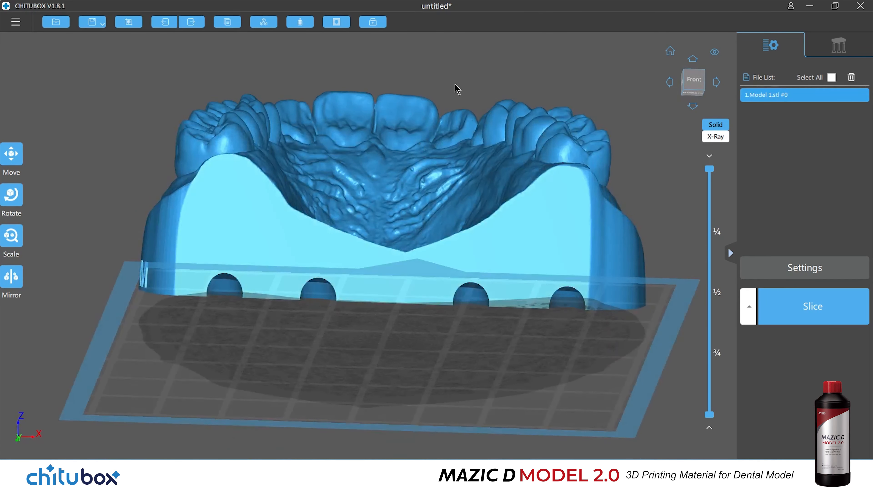
mouse_move(405, 269)
right_down()
mouse_move(399, 242)
mouse_move(417, 276)
mouse_move(408, 275)
right_up()
scroll(401, 245, down, 3)
scroll(439, 245, up, 5)
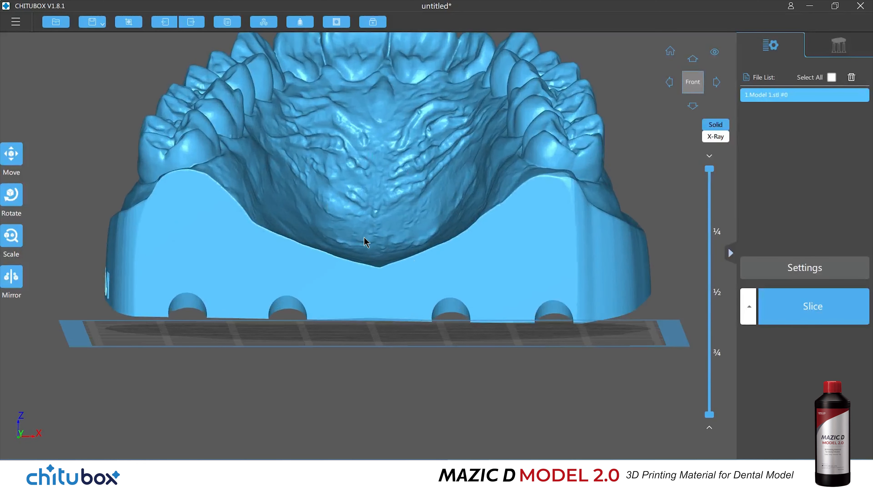
scroll(368, 232, down, 3)
middle_drag(373, 234, 377, 248)
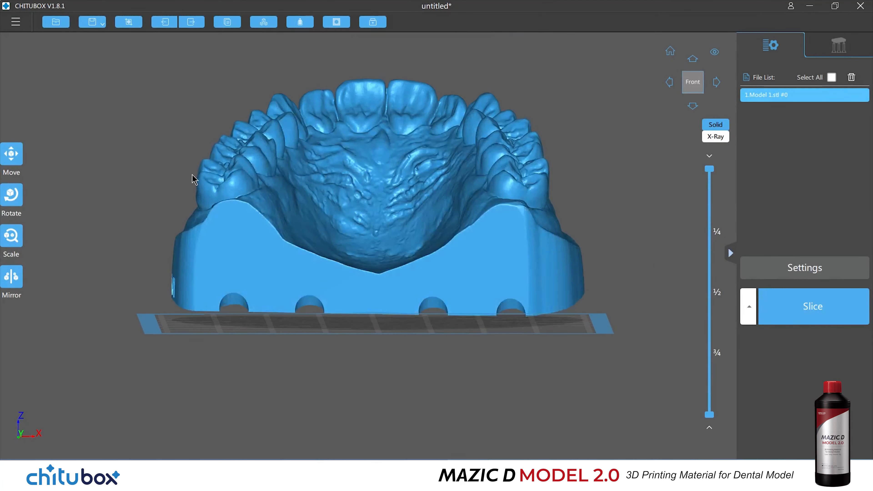
right_drag(591, 180, 583, 187)
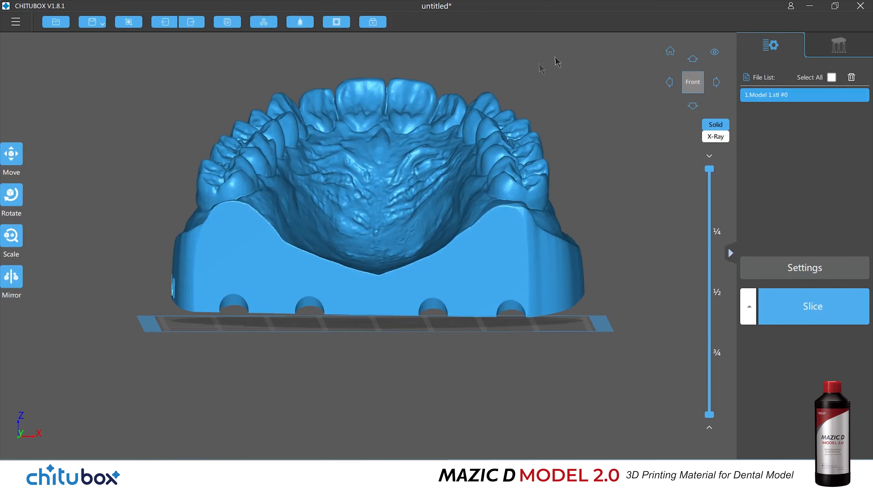
- Switch to support editing and set the model's Z lift height above the platform to 3 mm
click(823, 52)
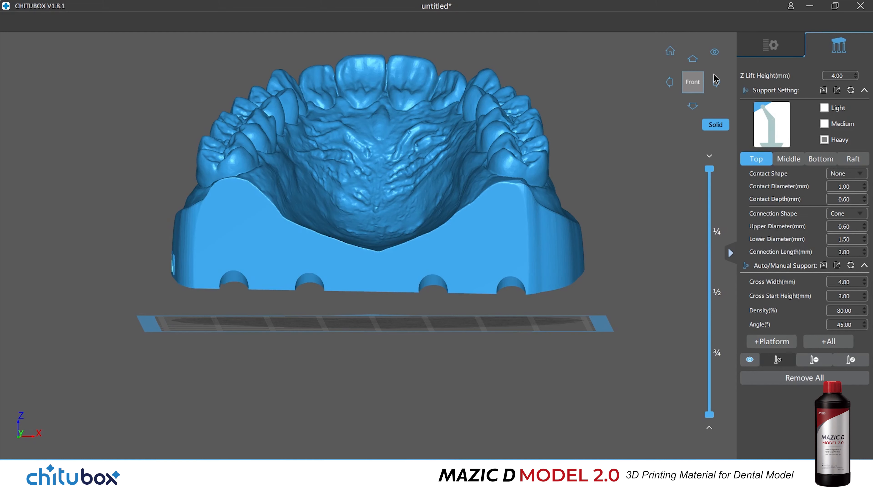
mouse_move(840, 75)
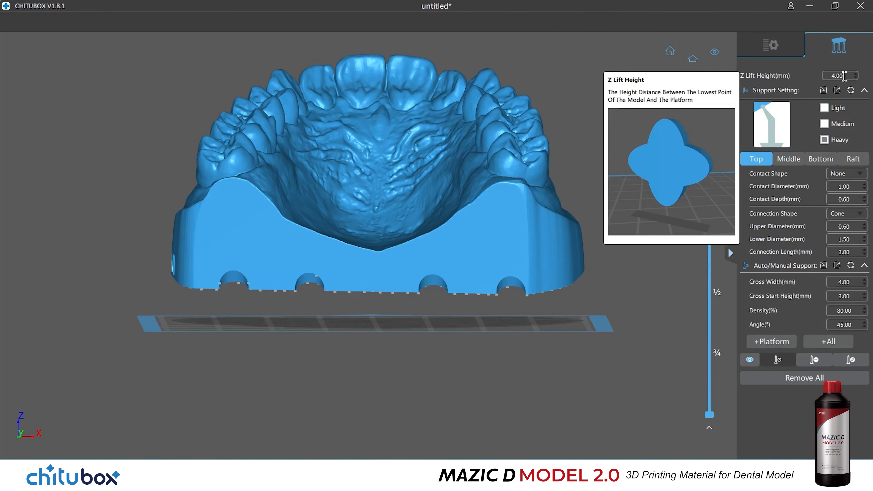
double_click(841, 75)
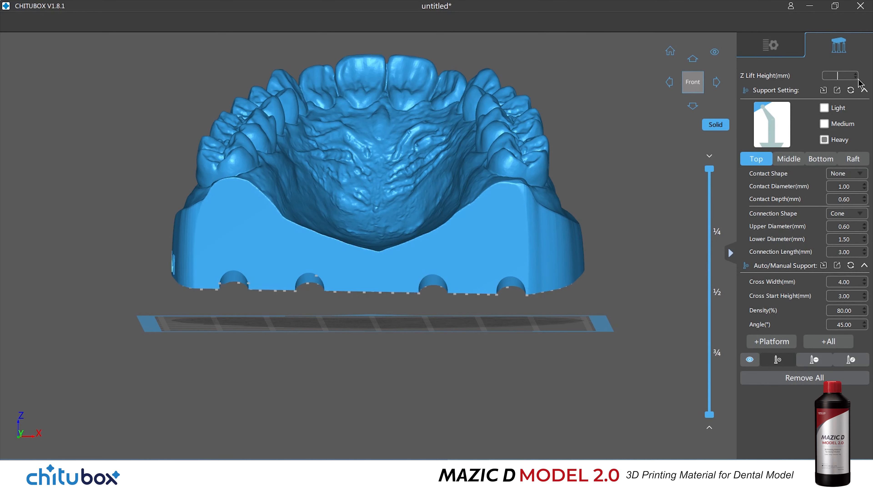
text(3)
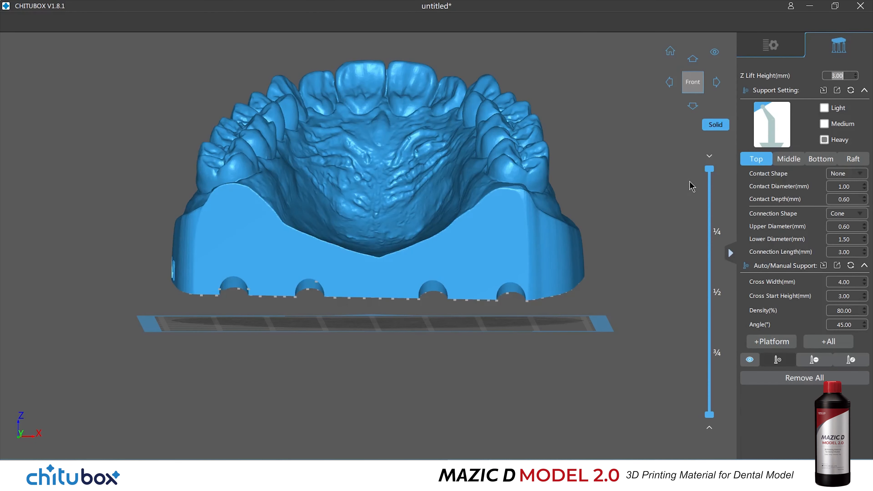
- Set the supports' raft shape to None and return to the support top settings
right_drag(537, 299, 546, 331)
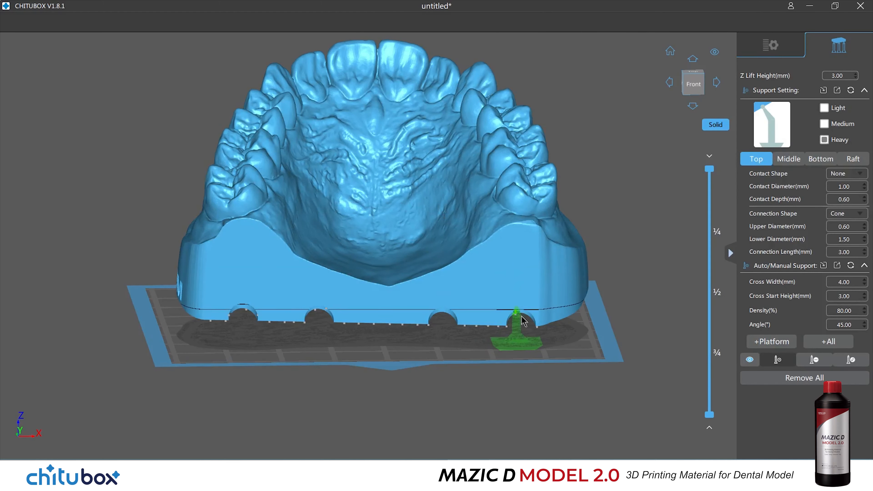
click(854, 159)
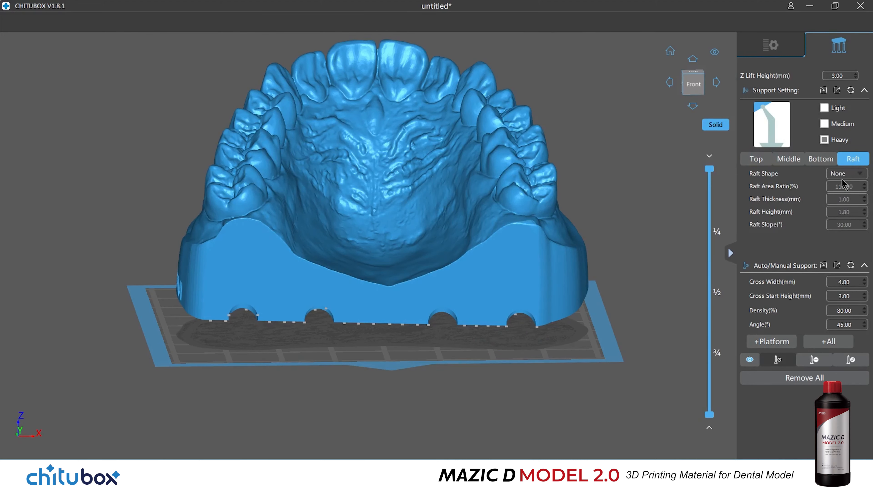
click(848, 174)
click(852, 192)
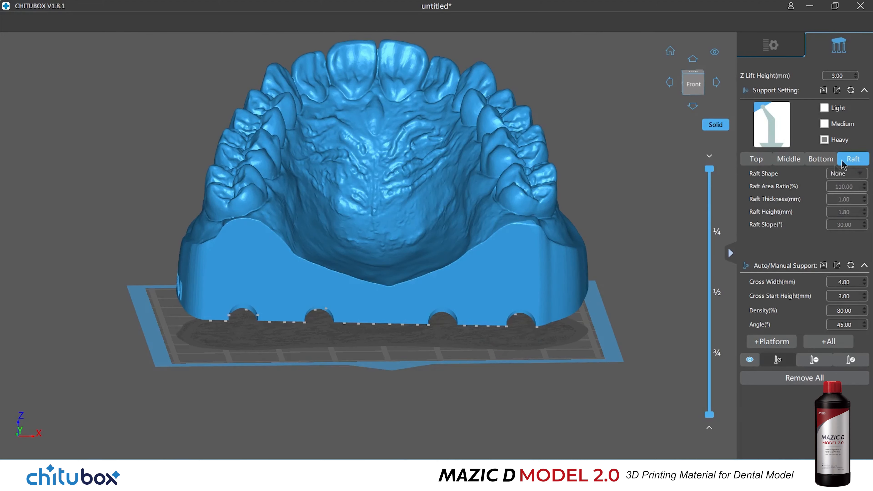
click(748, 160)
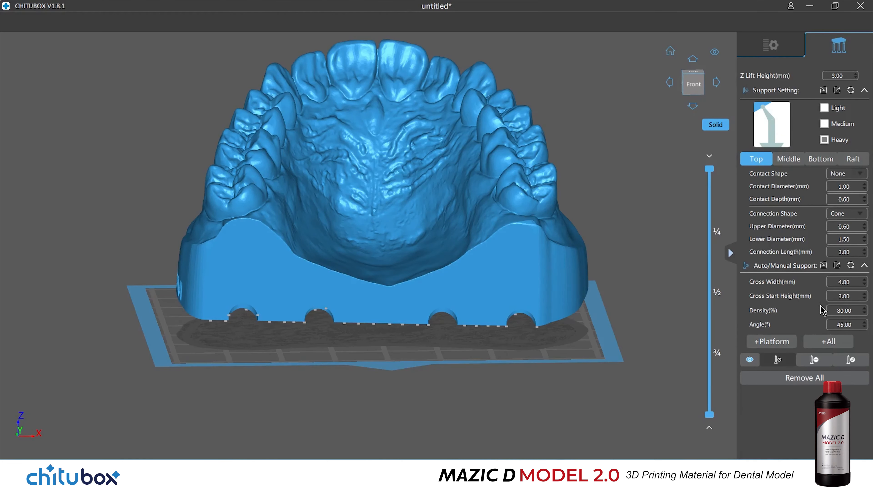
- Set the density for automatic supports to 80%
double_click(845, 311)
text(85)
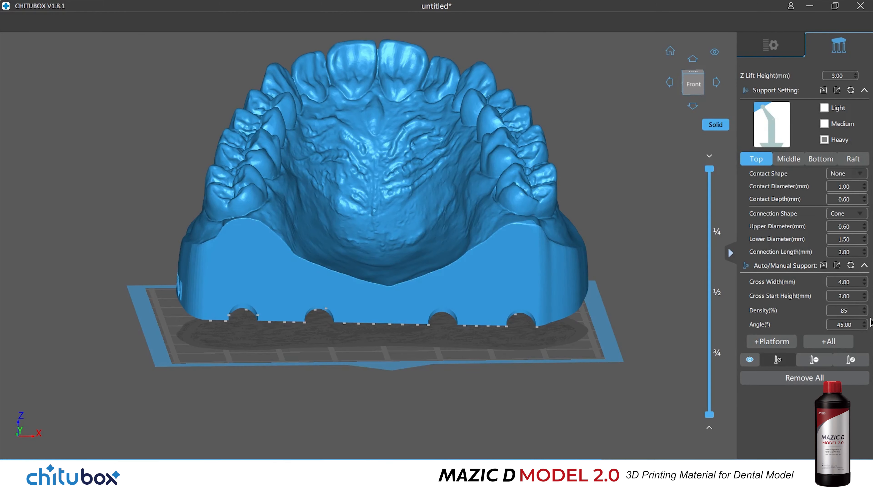
key(Return)
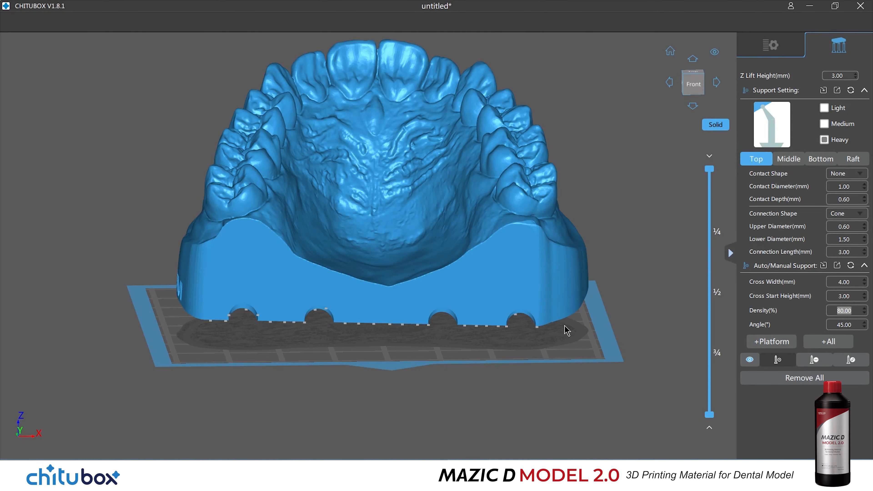
- Generate automatic supports for all areas of the model, including the hollow interior
right_drag(551, 300, 550, 267)
scroll(485, 273, up, 1)
scroll(485, 274, up, 2)
mouse_move(485, 274)
right_down()
mouse_move(488, 267)
mouse_move(477, 277)
right_up()
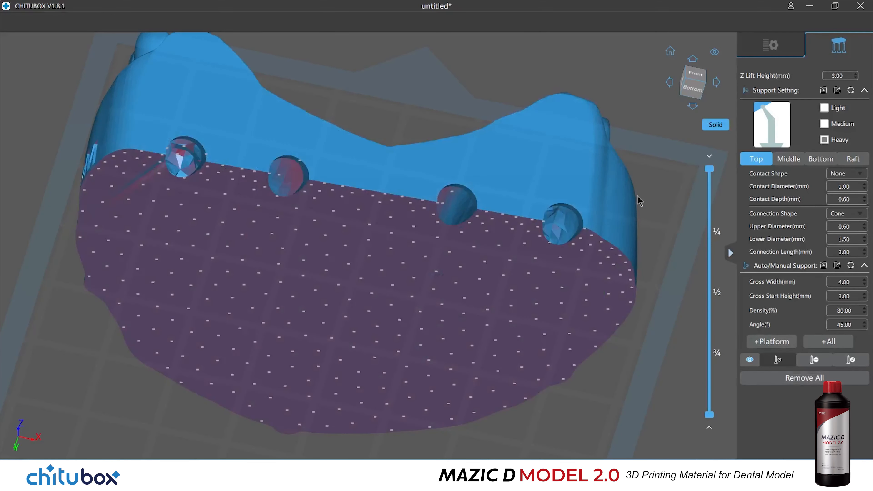
mouse_move(707, 415)
mouse_down()
mouse_move(692, 379)
mouse_move(690, 274)
mouse_move(691, 413)
mouse_up()
right_drag(642, 284, 642, 289)
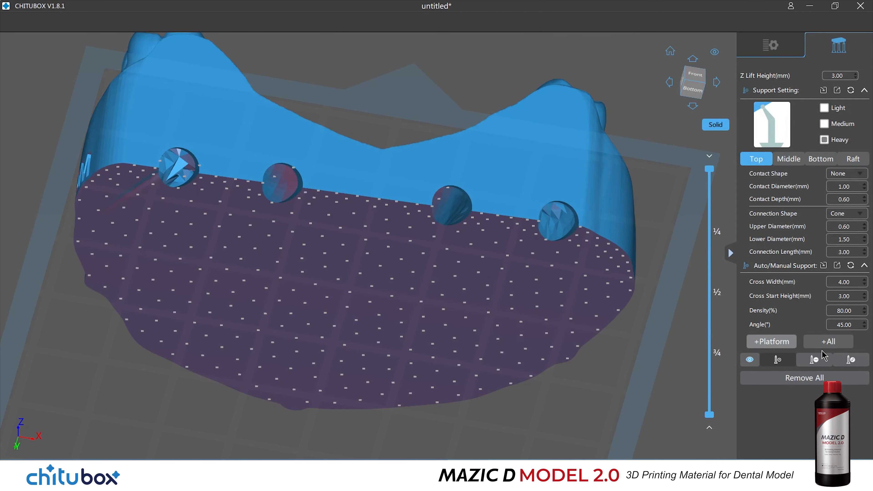
click(828, 341)
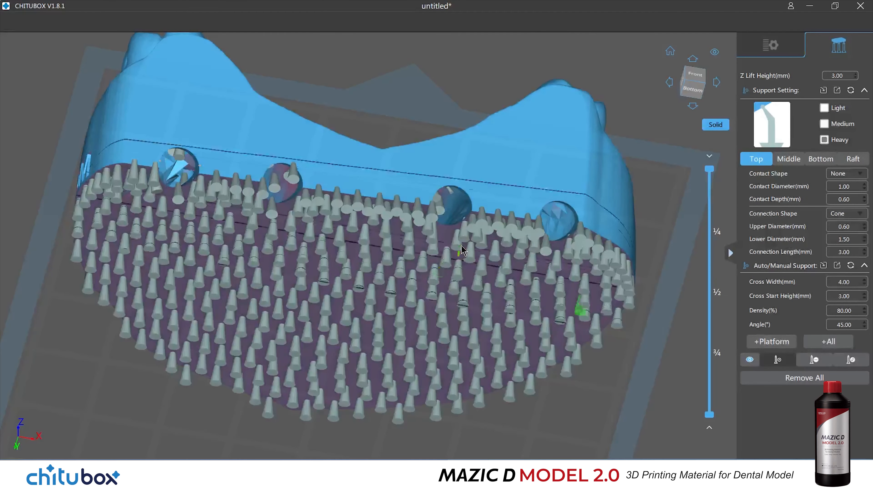
- Section the model by layer height to examine the supports inside the hollow, then restore the full model and check it from above
drag(710, 415, 709, 324)
right_drag(464, 333, 461, 296)
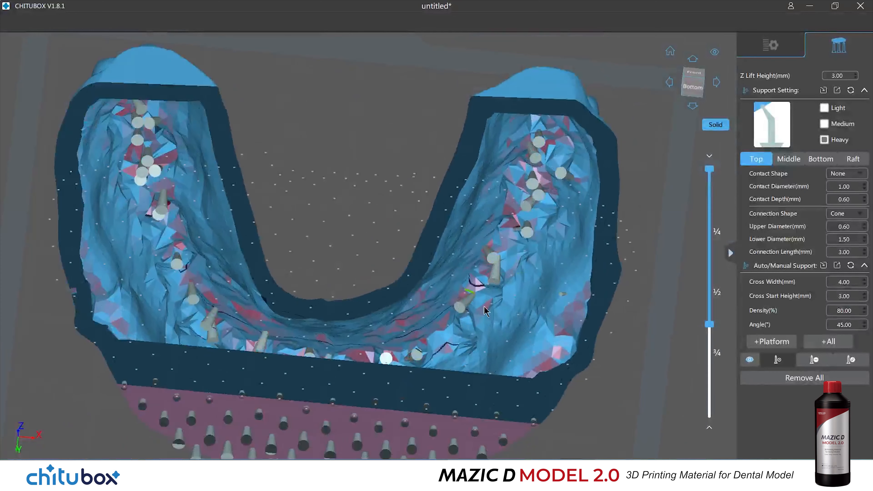
mouse_move(711, 329)
mouse_down()
mouse_move(711, 353)
mouse_move(710, 318)
mouse_up()
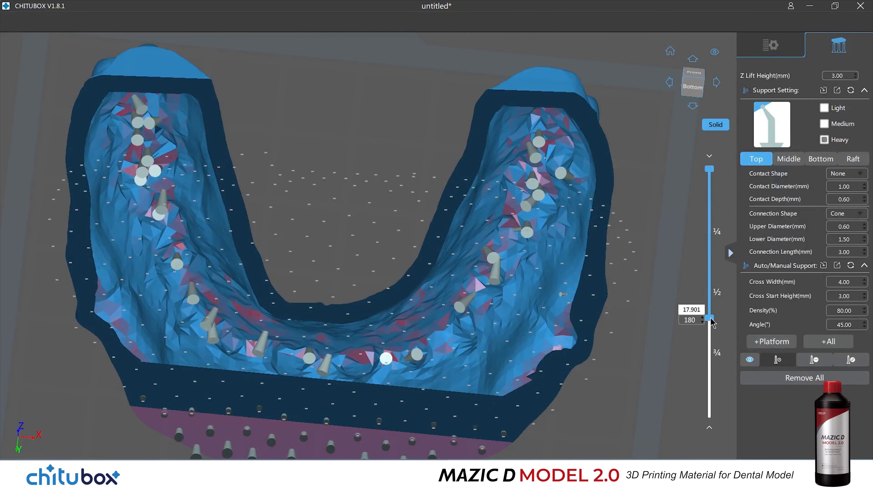
drag(712, 323, 715, 415)
scroll(630, 262, down, 5)
right_drag(561, 210, 446, 305)
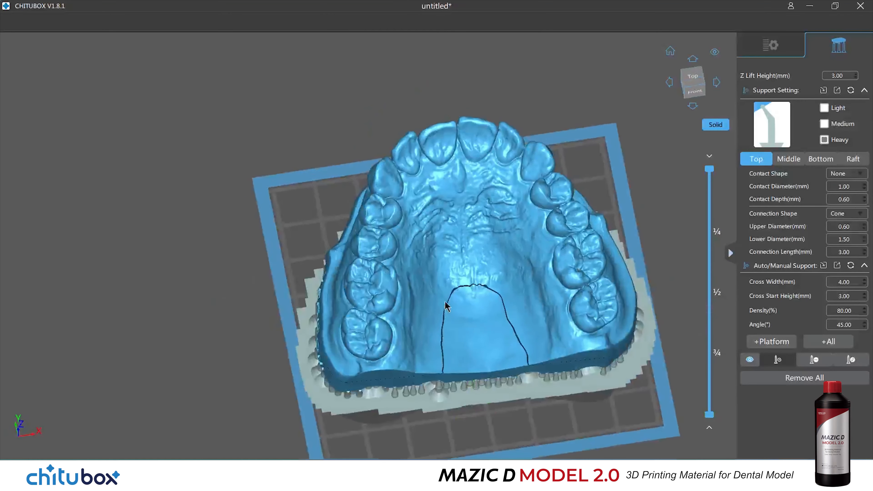
- Leave support editing and choose the 100um MAZIC D Model print profile for the L100 printer
click(778, 55)
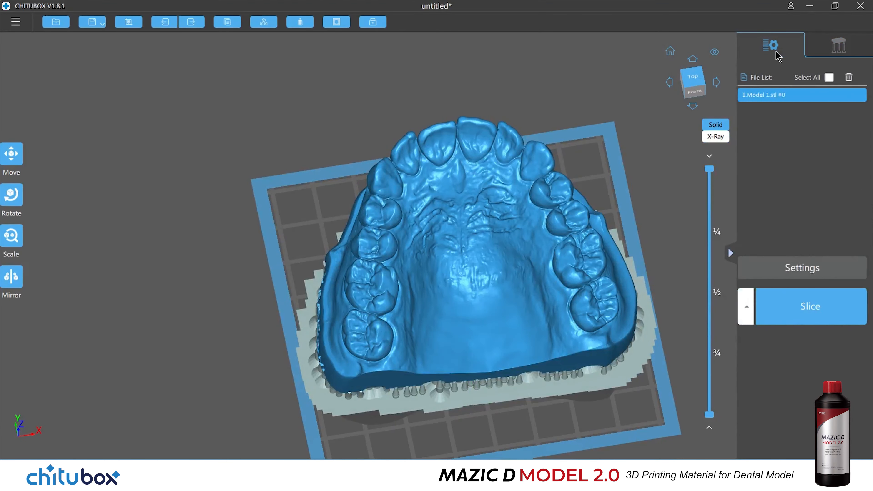
right_drag(436, 297, 408, 245)
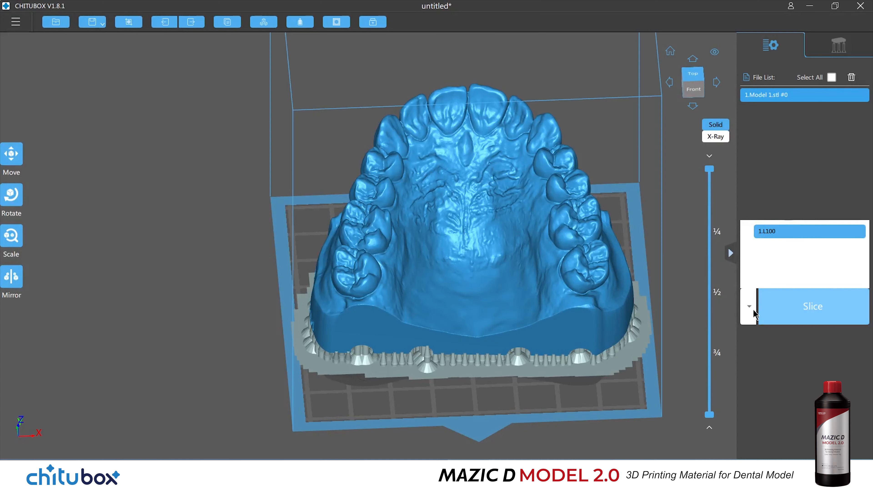
click(750, 303)
click(767, 272)
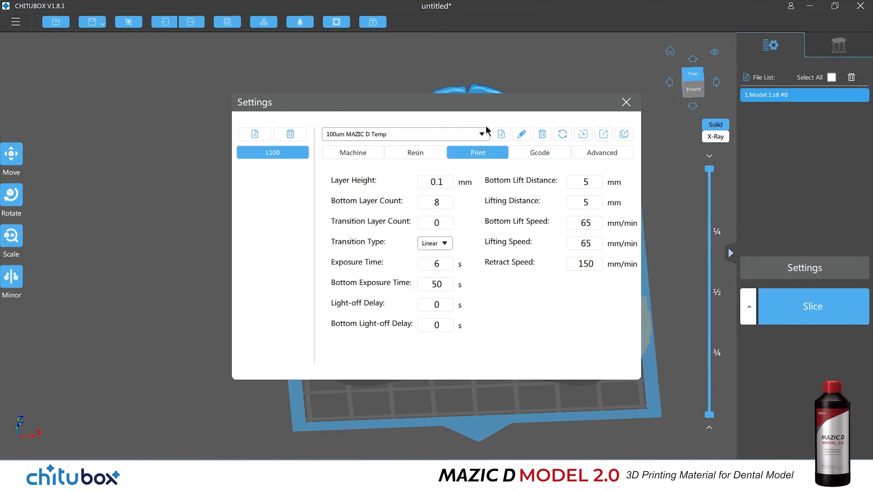
click(420, 134)
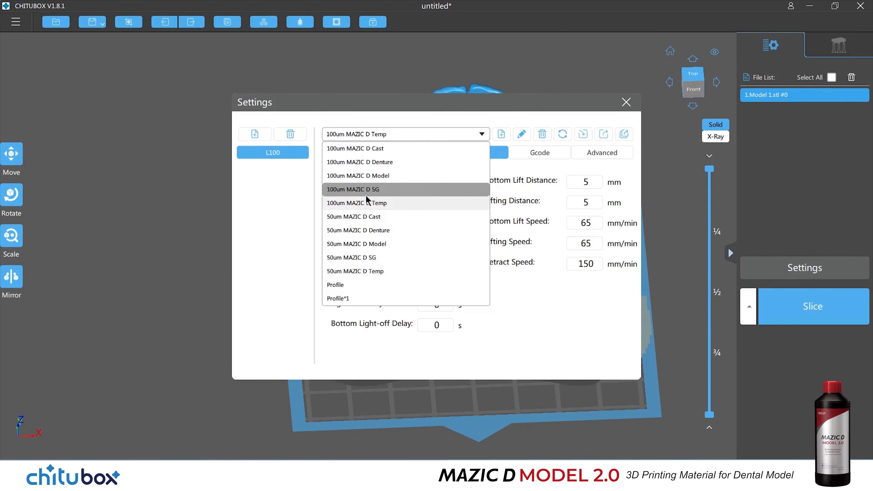
click(401, 178)
click(628, 103)
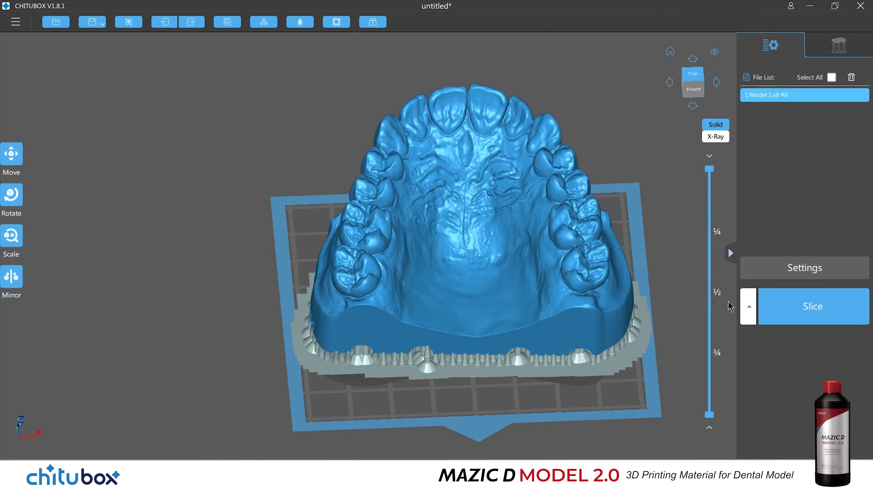
- Slice the supported dental model
drag(663, 247, 651, 285)
right_drag(650, 279, 649, 280)
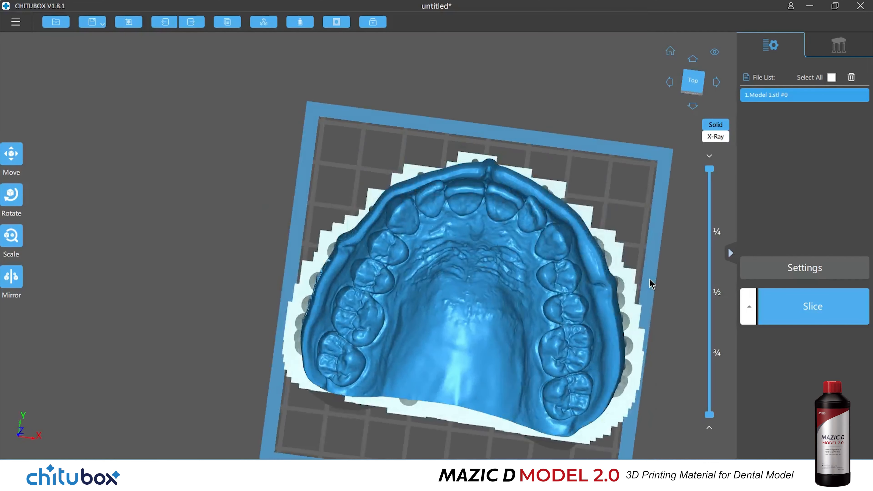
click(784, 309)
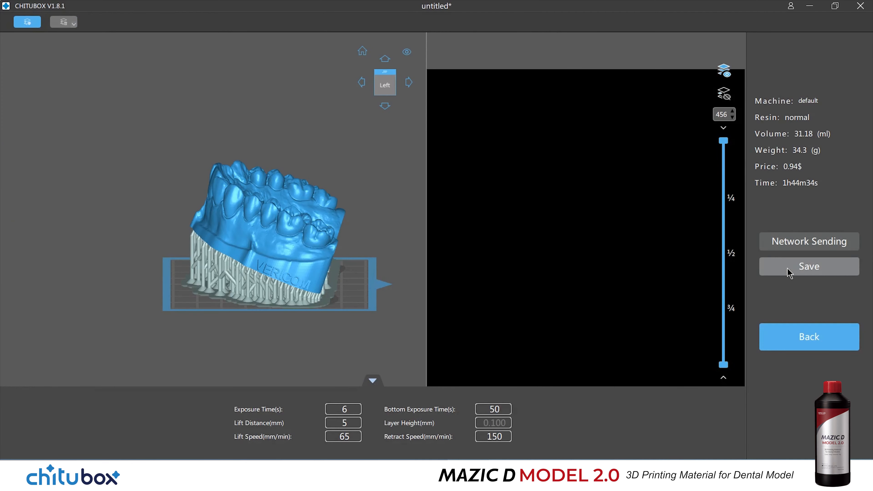
- Start saving the sliced file and choose the USB drive (D:) as its destination
click(789, 272)
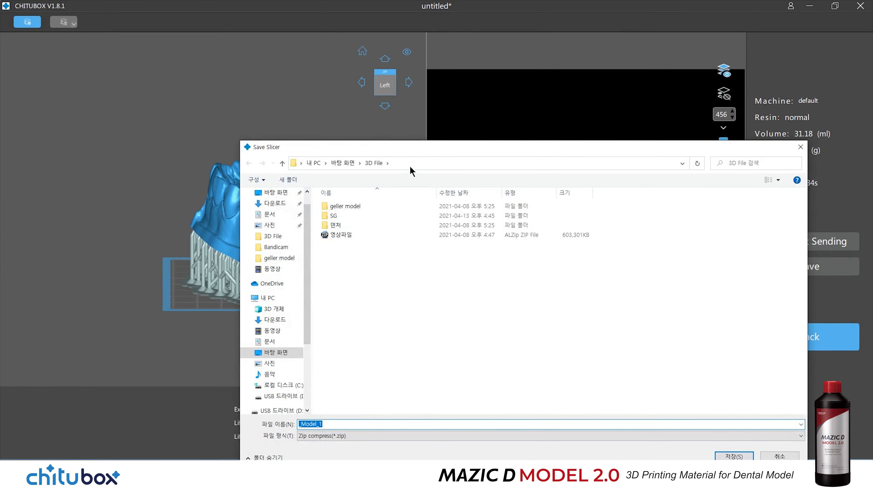
drag(410, 146, 351, 98)
scroll(224, 322, down, 1)
click(228, 336)
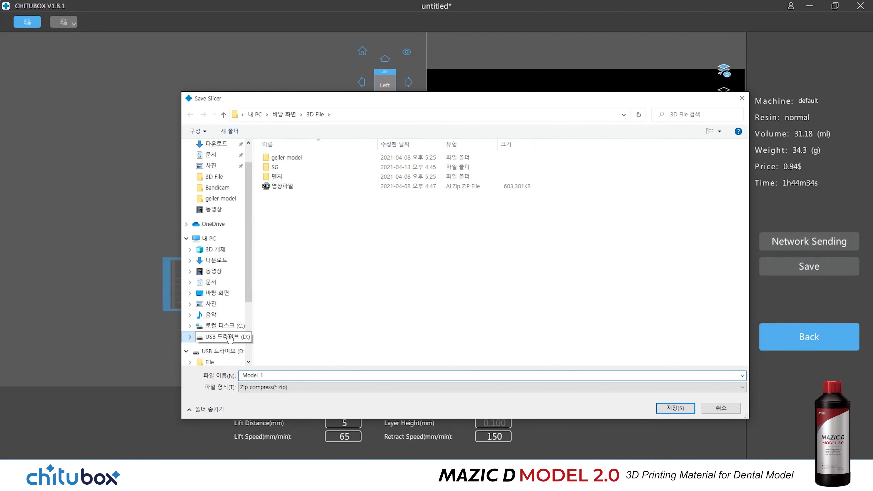
- Name the sliced zip file Model2 and save it to the USB drive
click(280, 375)
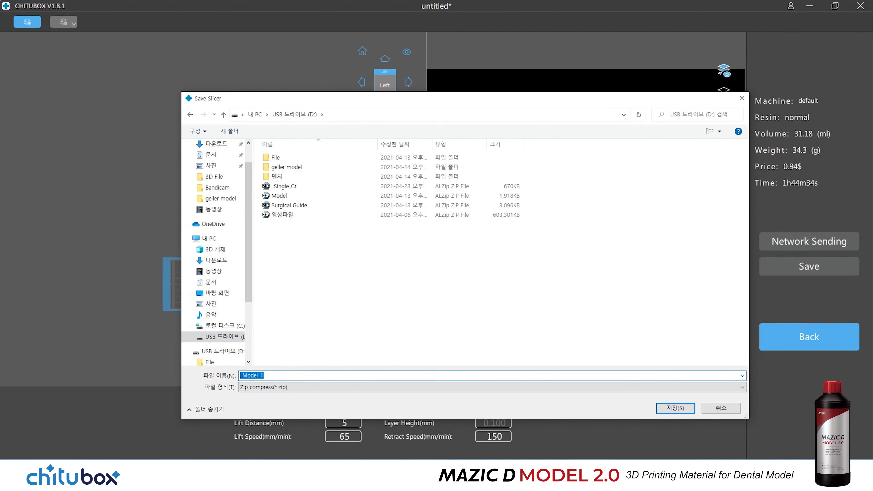
text(ㅡㅐ)
text(Model)
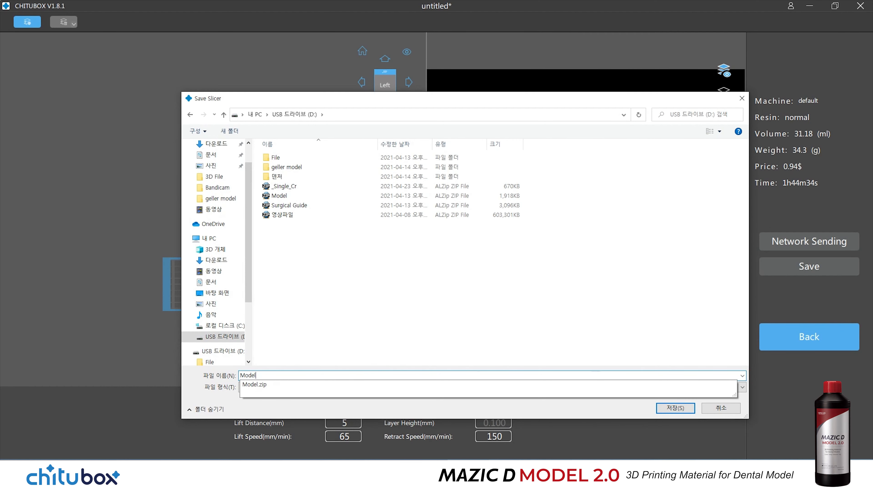
key(Return)
key(Left)
key(Right)
key(Return)
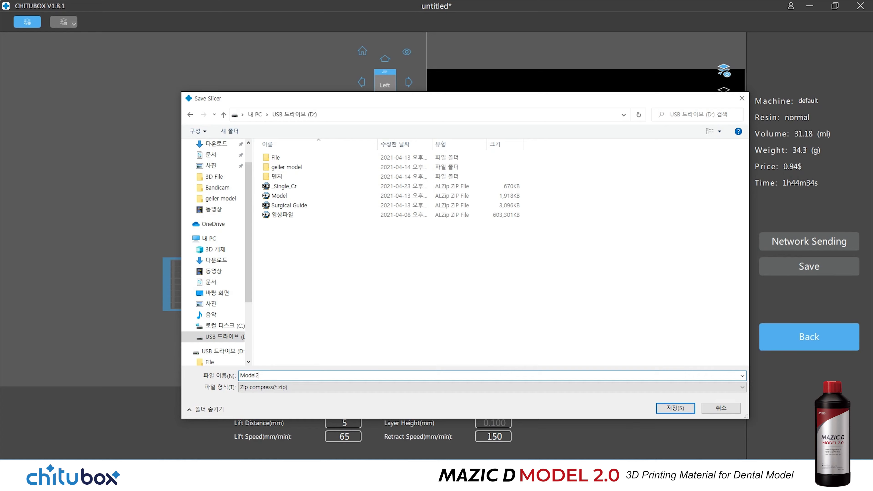
click(658, 410)
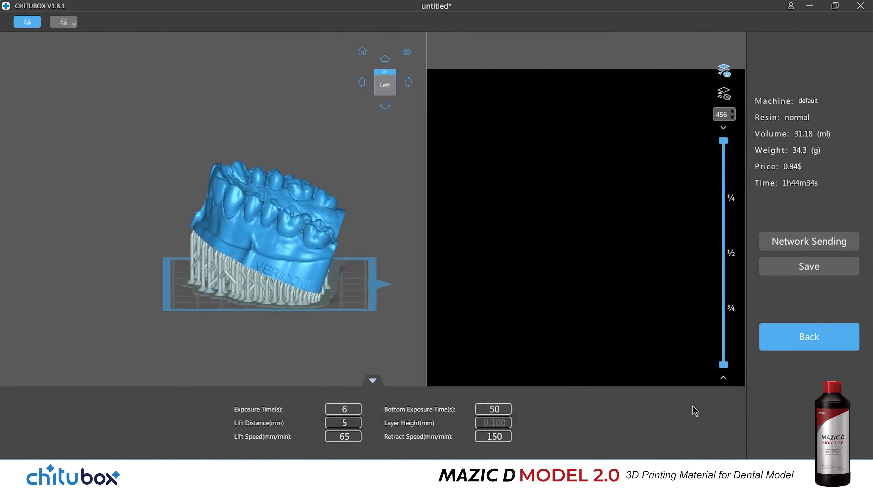